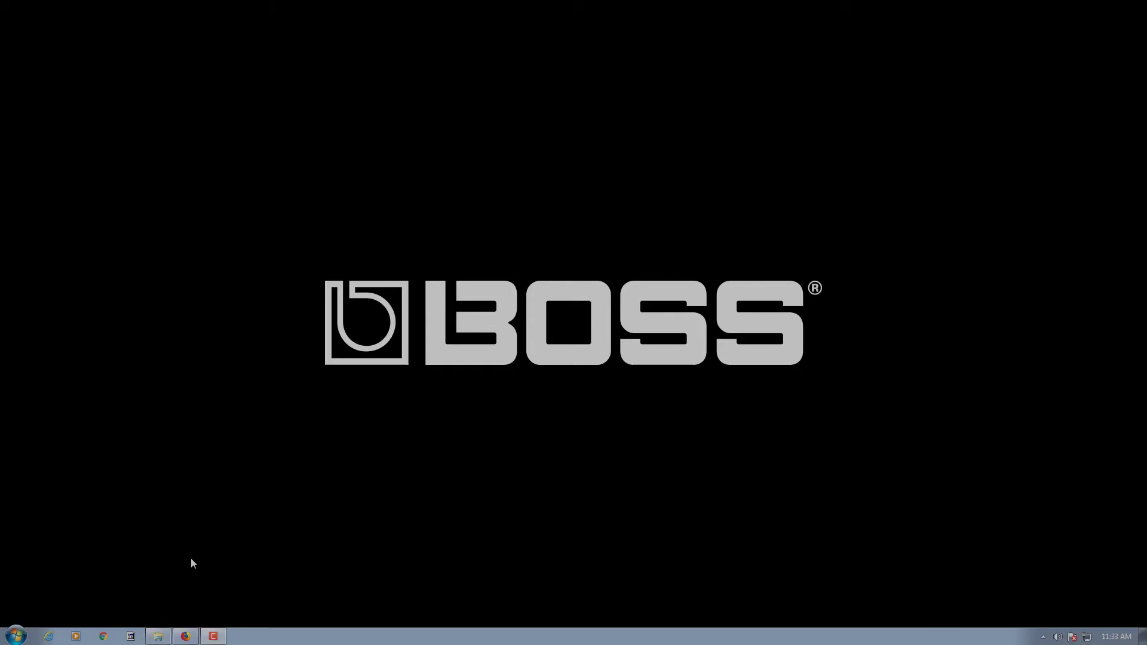
Step: Restore the Firefox Katana amplifiers page and scroll over the KATANA-50 and KATANA-HEAD cards
{"action": "left_click", "coordinate": [186, 636]}
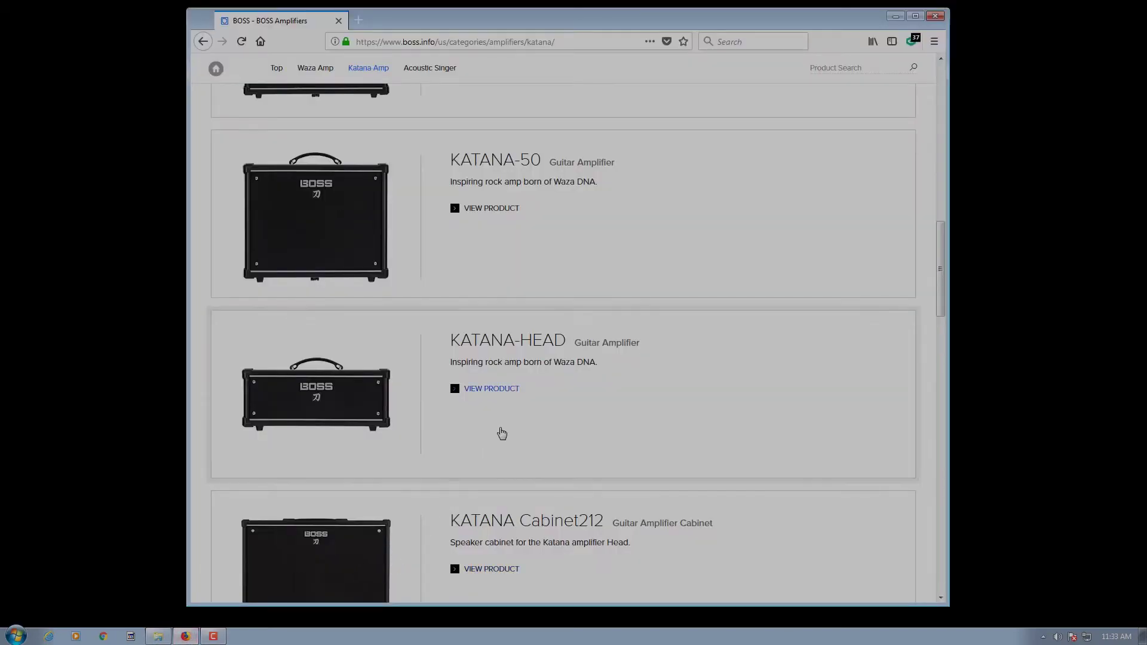
{"action": "scroll", "coordinate": [523, 265], "scroll_direction": "up", "scroll_amount": 3}
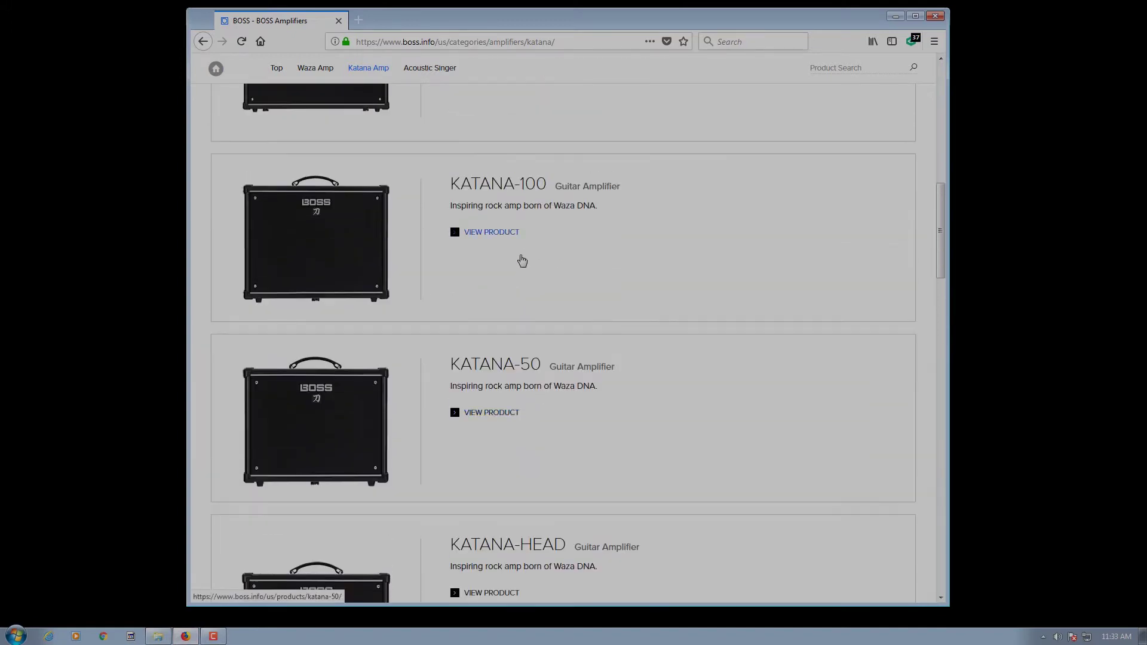
{"action": "scroll", "coordinate": [520, 257], "scroll_direction": "up", "scroll_amount": 3}
{"action": "scroll", "coordinate": [551, 312], "scroll_direction": "down", "scroll_amount": 5}
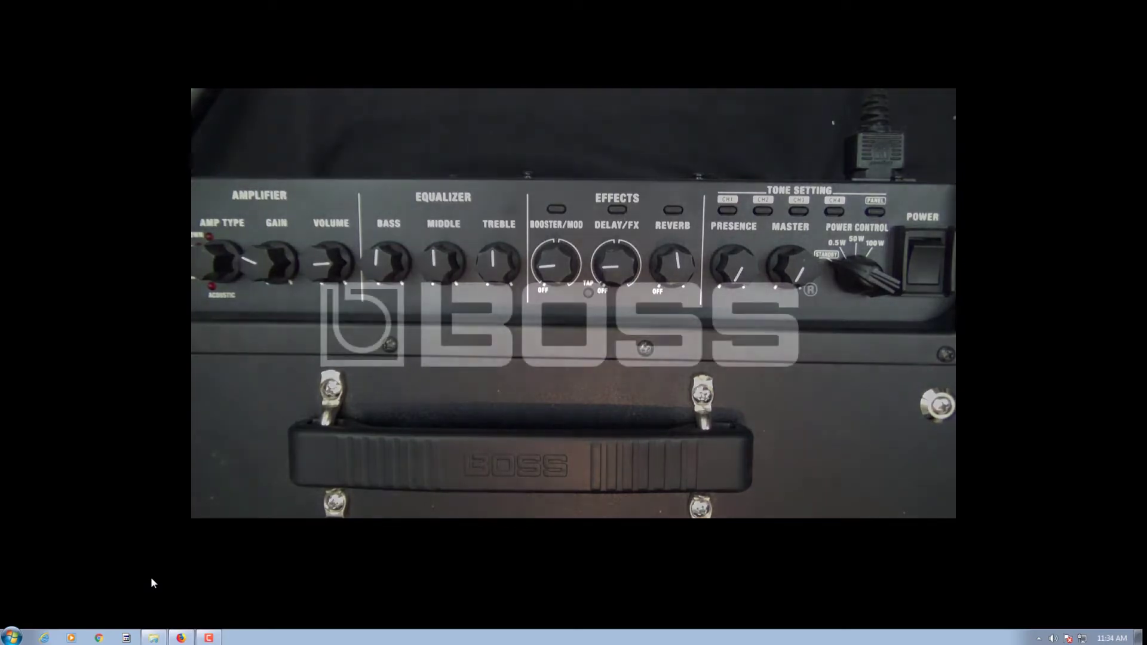
Step: Load boss.info in the Firefox address bar
{"action": "left_click", "coordinate": [190, 637]}
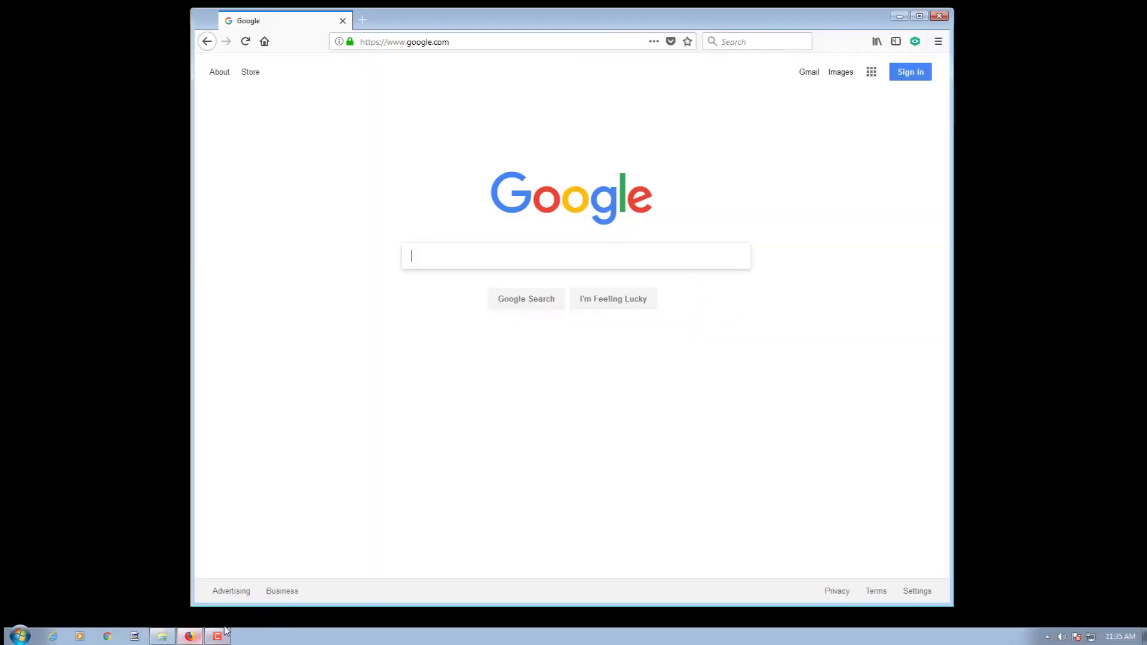
{"action": "left_click", "coordinate": [460, 43]}
{"action": "type", "text": "boss"}
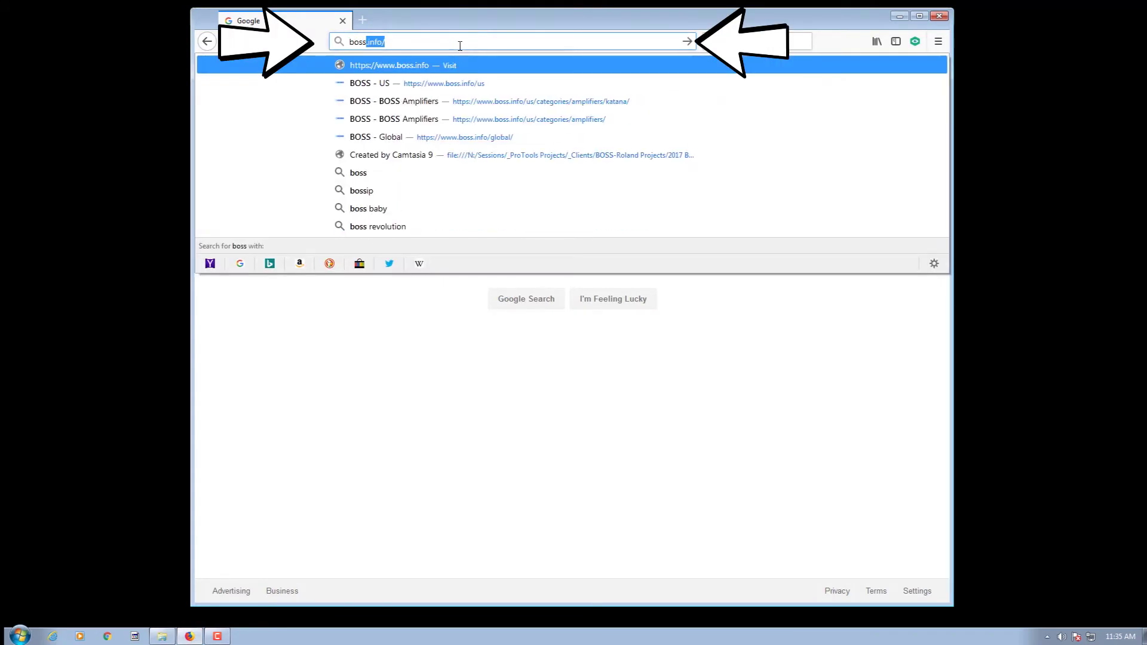
{"action": "type", "text": "."}
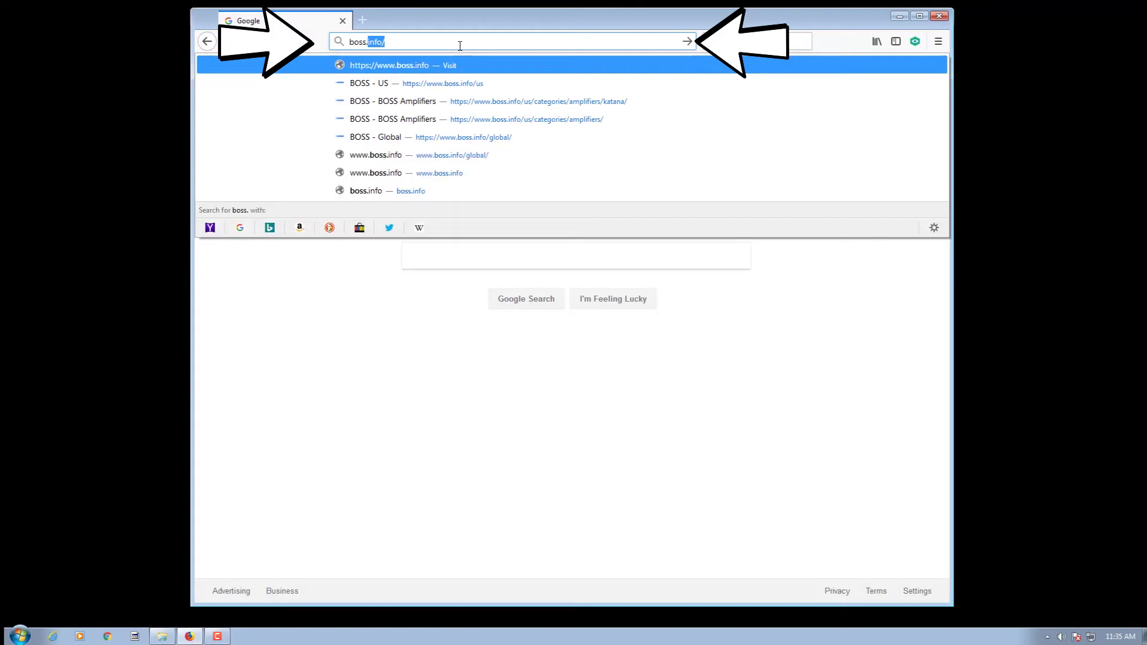
{"action": "type", "text": "info"}
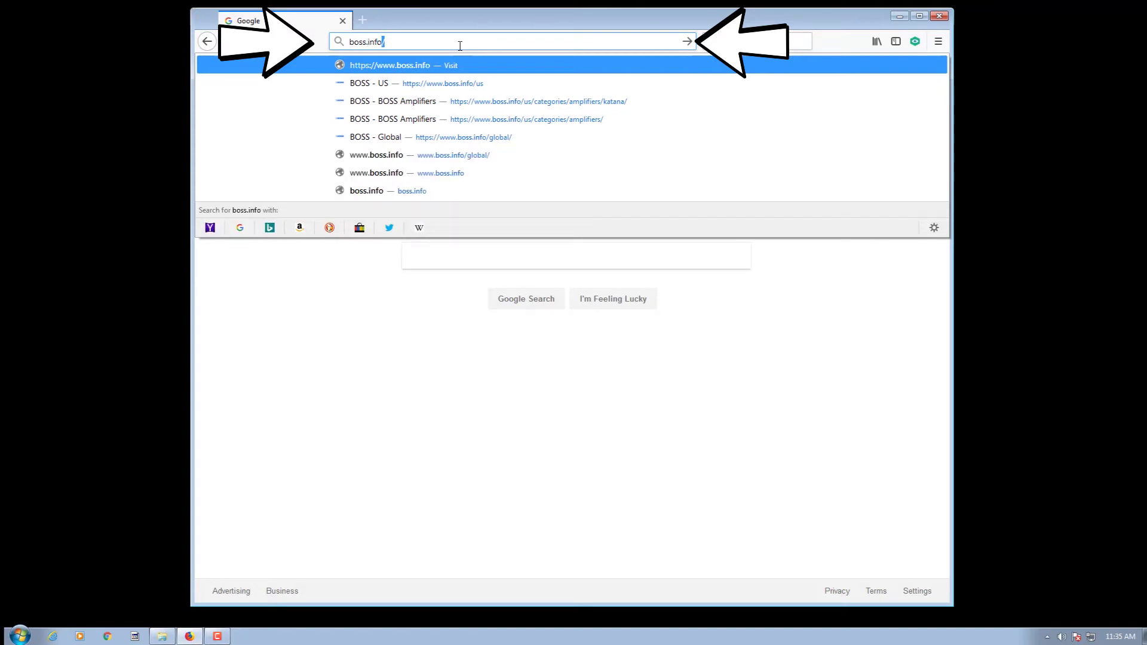
{"action": "key", "text": "Return"}
Step: Go to Support > Updates & Drivers > H–M > KATANA-HEAD and open KATANA System Program (Ver.2.02)
{"action": "mouse_move", "coordinate": [464, 72]}
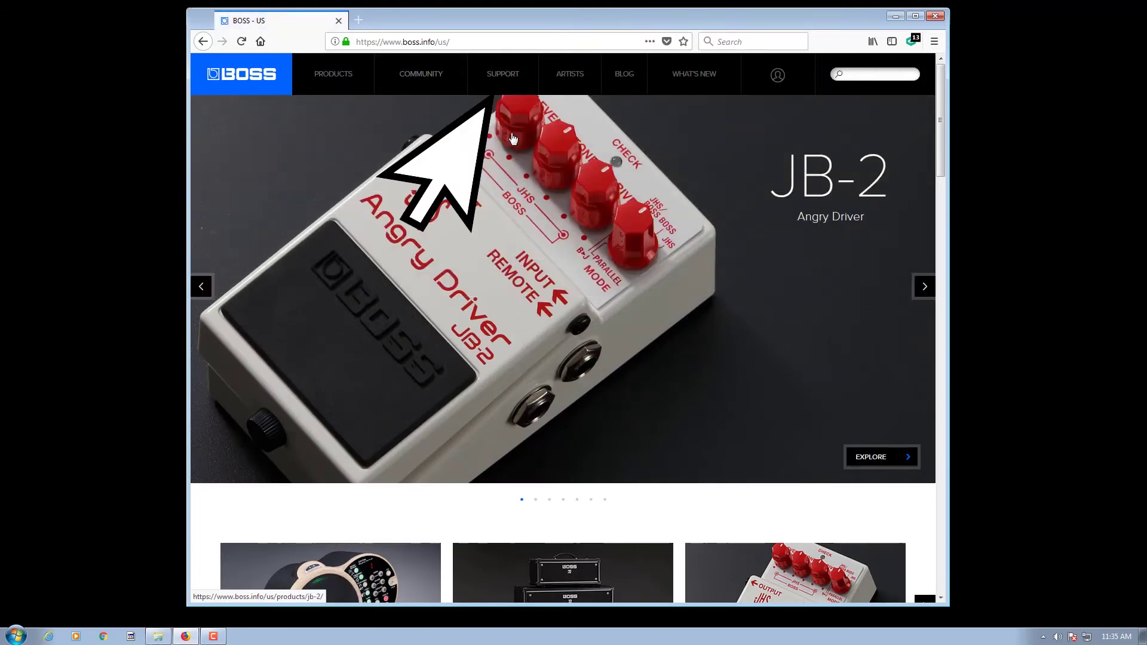
{"action": "left_click", "coordinate": [503, 77]}
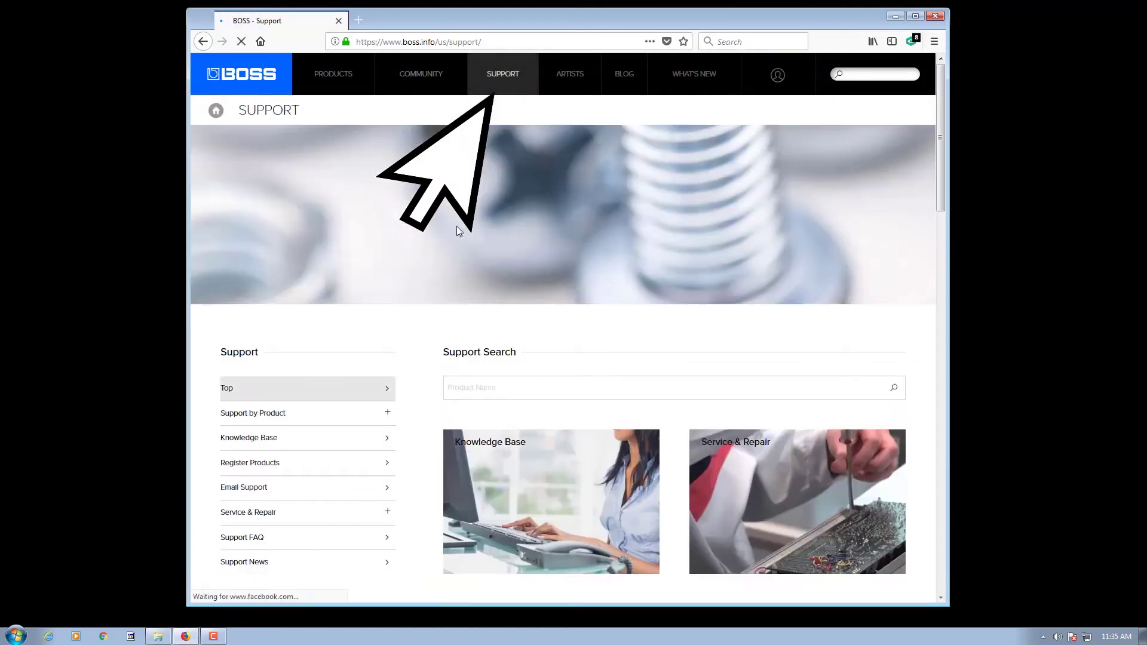
{"action": "left_click", "coordinate": [349, 422]}
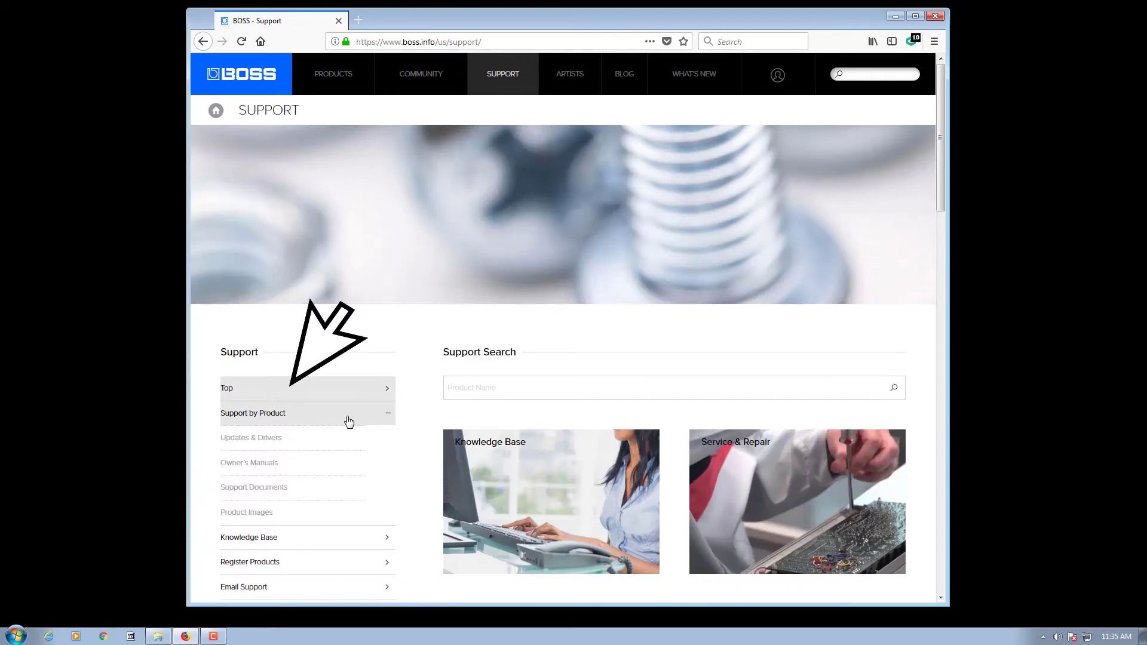
{"action": "left_click", "coordinate": [297, 448]}
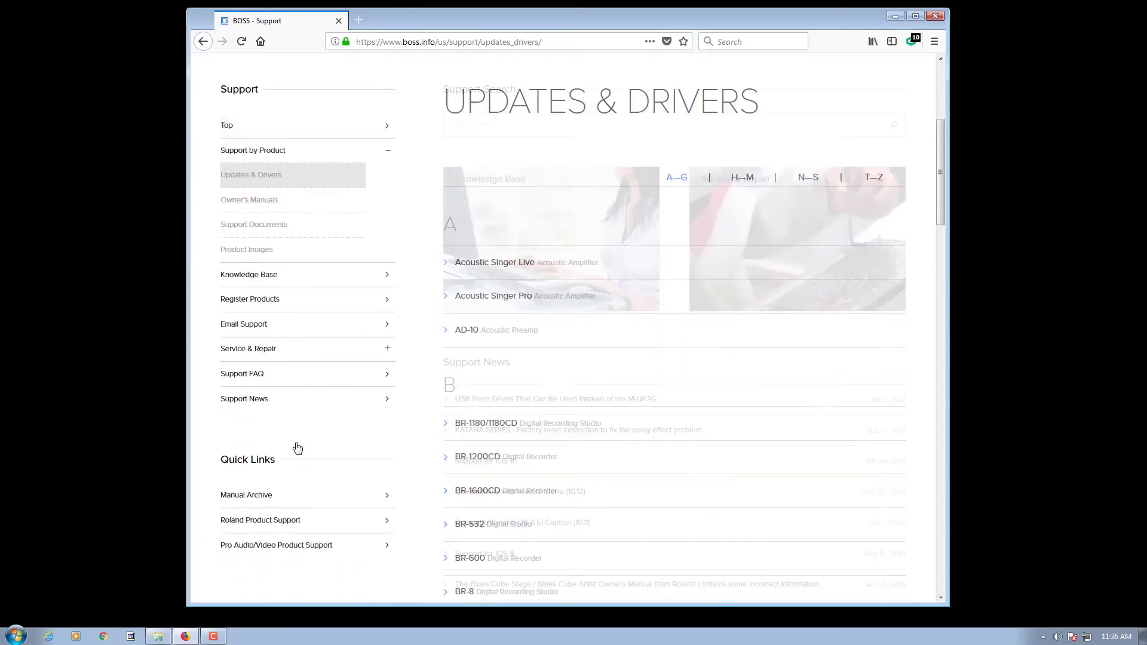
{"action": "left_click", "coordinate": [745, 179]}
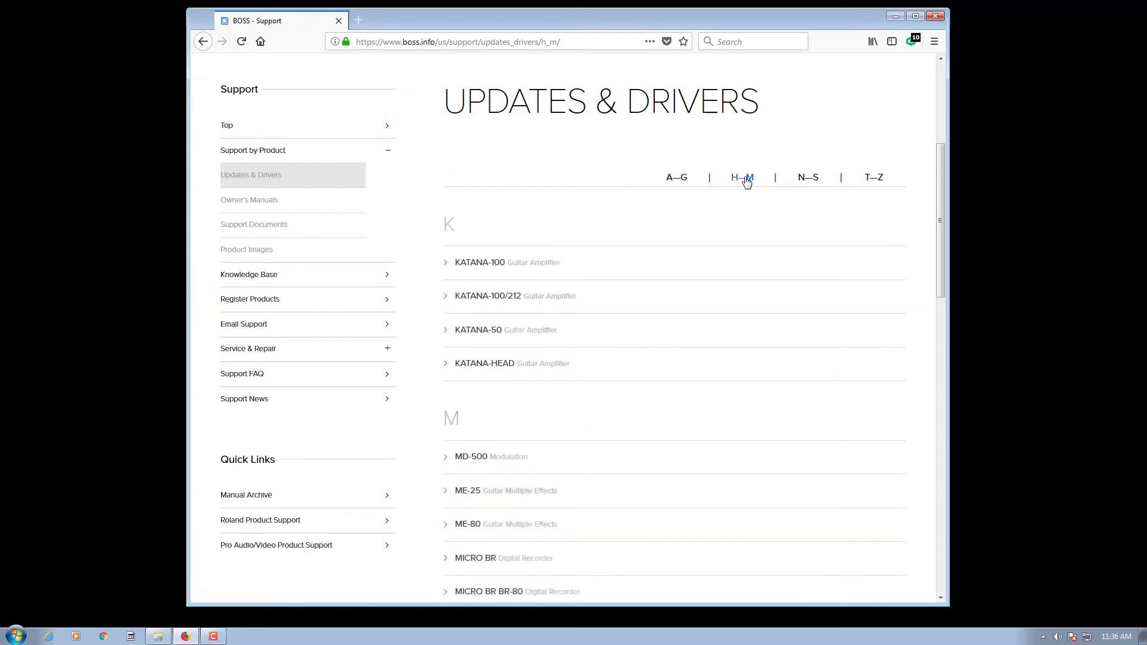
{"action": "left_click", "coordinate": [505, 370]}
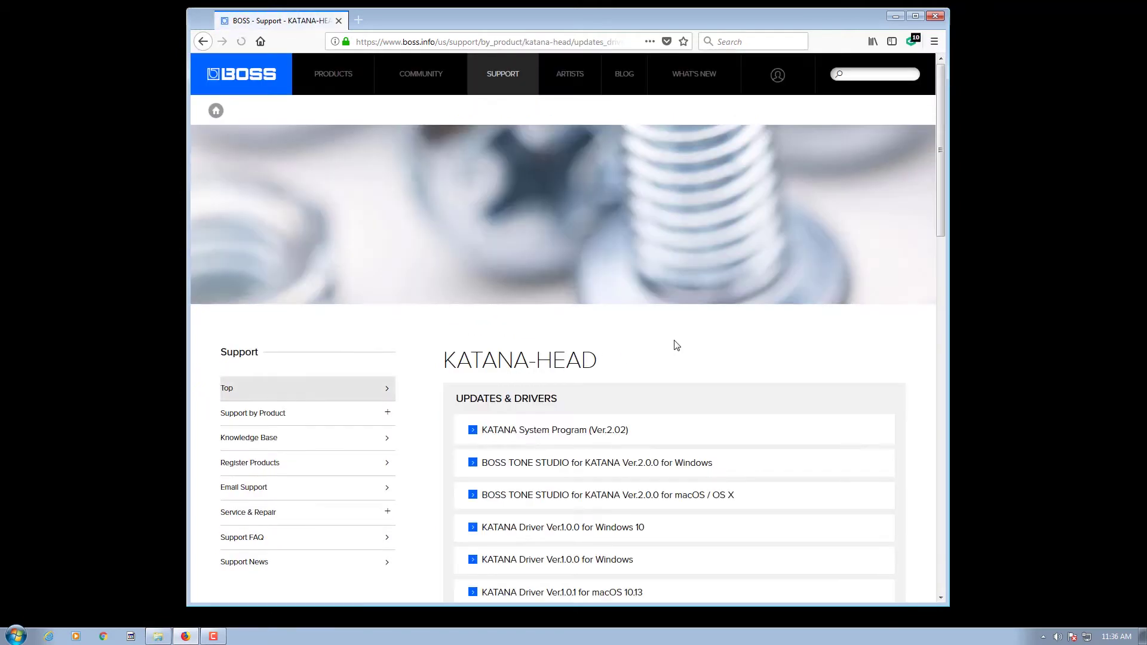
{"action": "scroll", "coordinate": [710, 338], "scroll_direction": "down", "scroll_amount": 2}
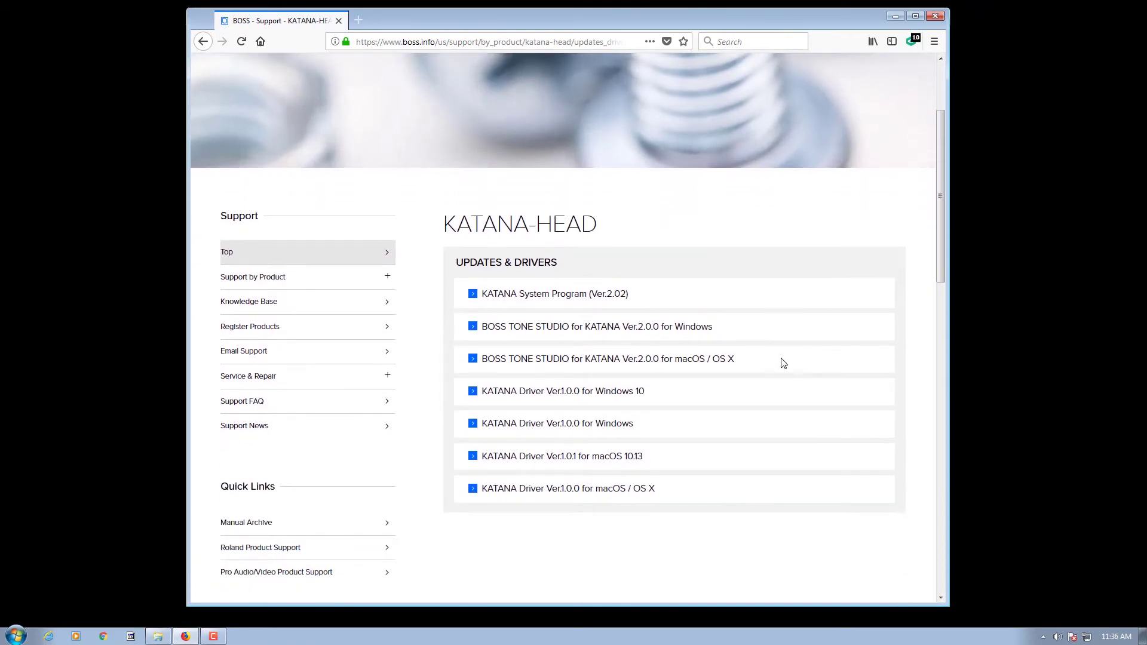
{"action": "left_click", "coordinate": [553, 297]}
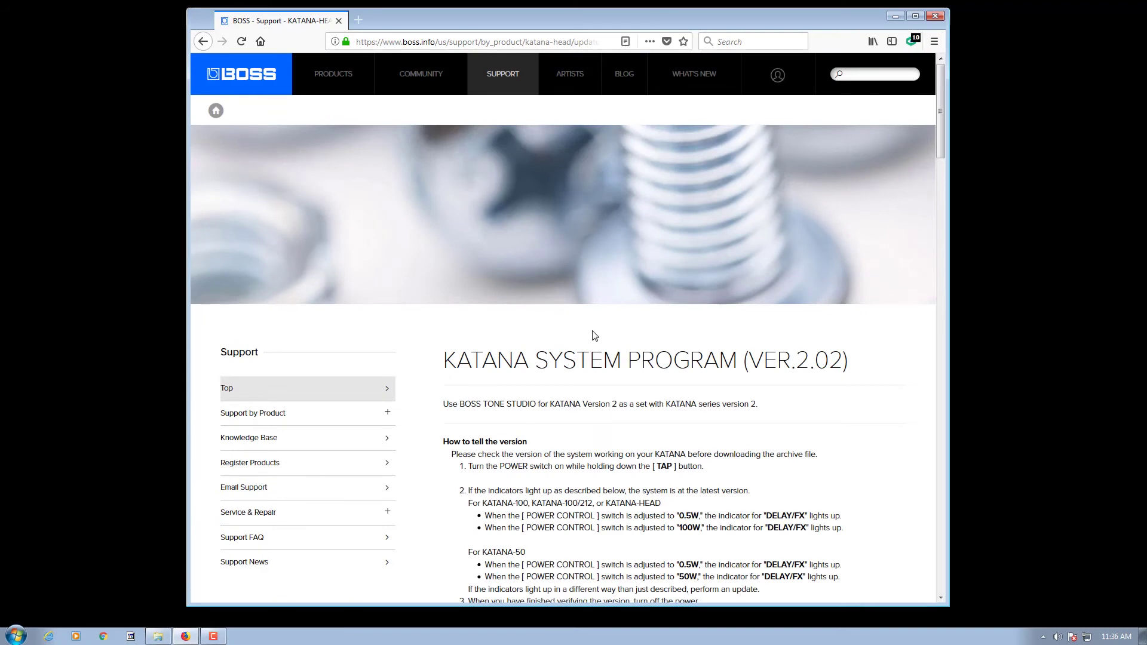
Step: Read the Ver.2.02 update instructions and tick 'I AGREE AND WISH TO PROCEED WITH DOWNLOAD'
{"action": "scroll", "coordinate": [592, 332], "scroll_direction": "down", "scroll_amount": 3}
{"action": "scroll", "coordinate": [593, 332], "scroll_direction": "down", "scroll_amount": 1}
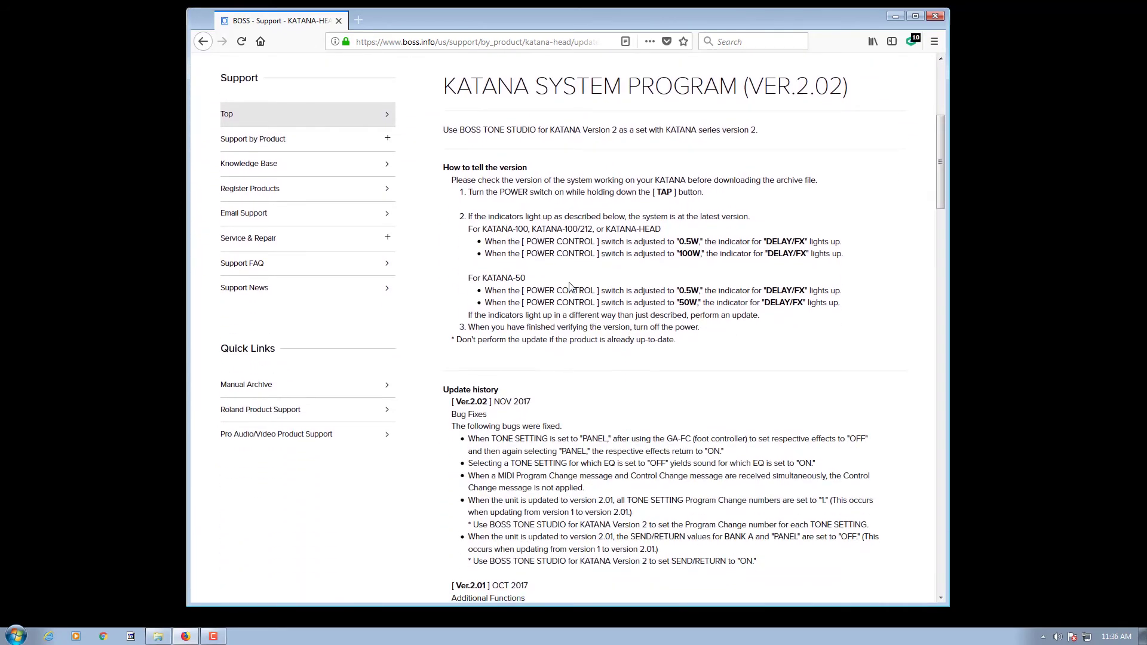
{"action": "scroll", "coordinate": [567, 287], "scroll_direction": "down", "scroll_amount": 5}
{"action": "scroll", "coordinate": [567, 287], "scroll_direction": "down", "scroll_amount": 6}
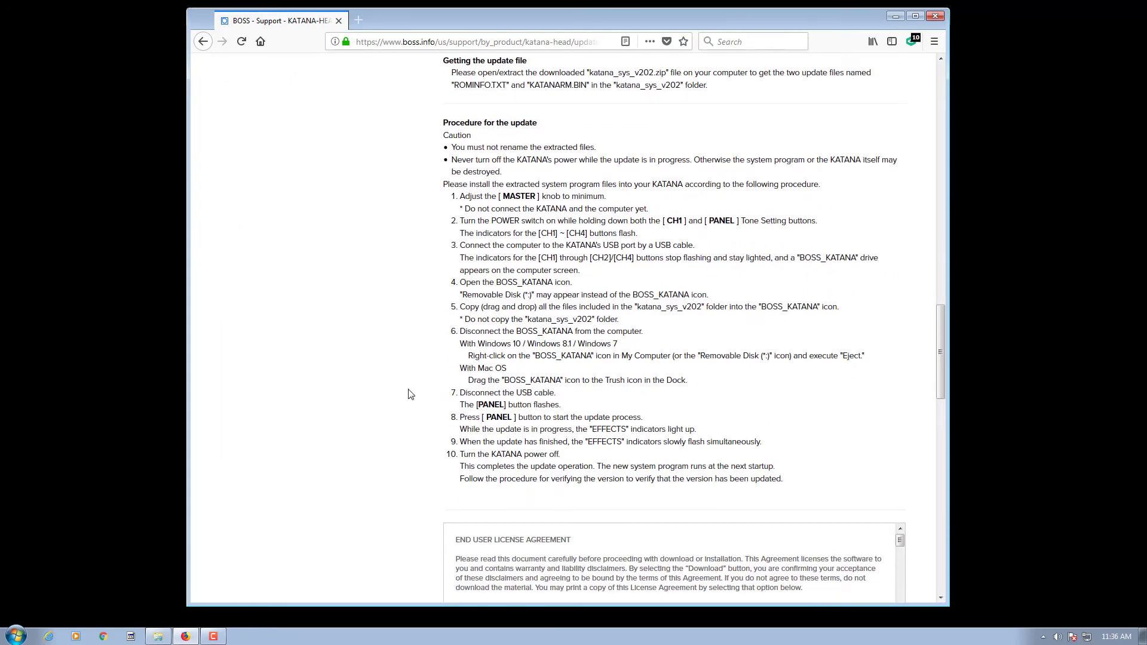
{"action": "scroll", "coordinate": [411, 395], "scroll_direction": "down", "scroll_amount": 4}
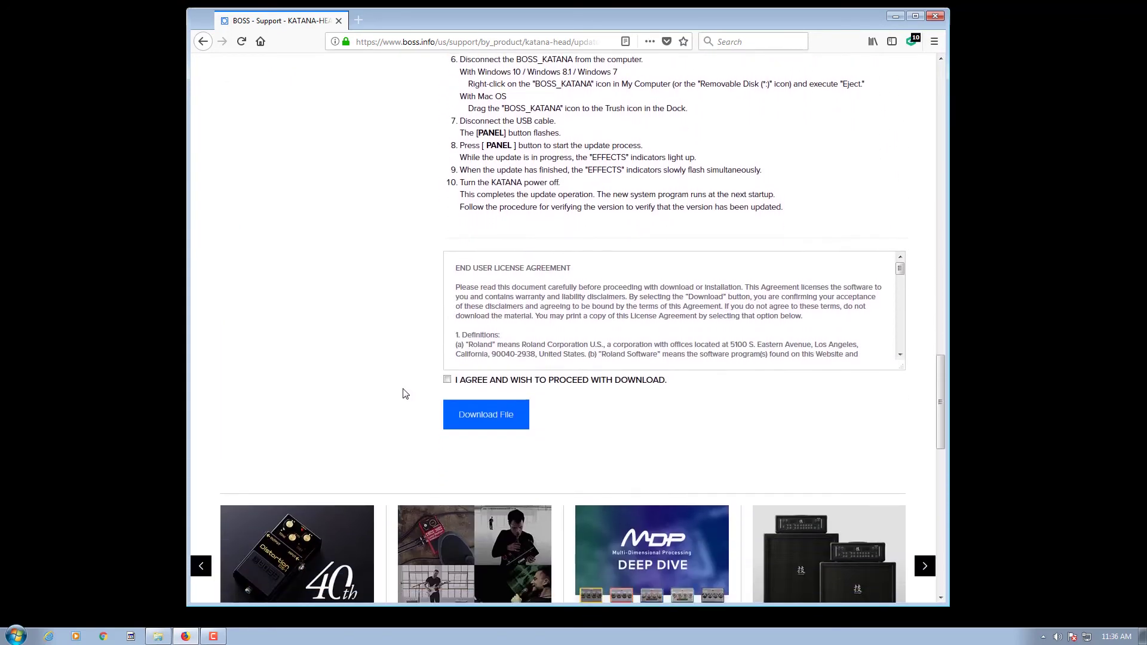
{"action": "left_click", "coordinate": [450, 380]}
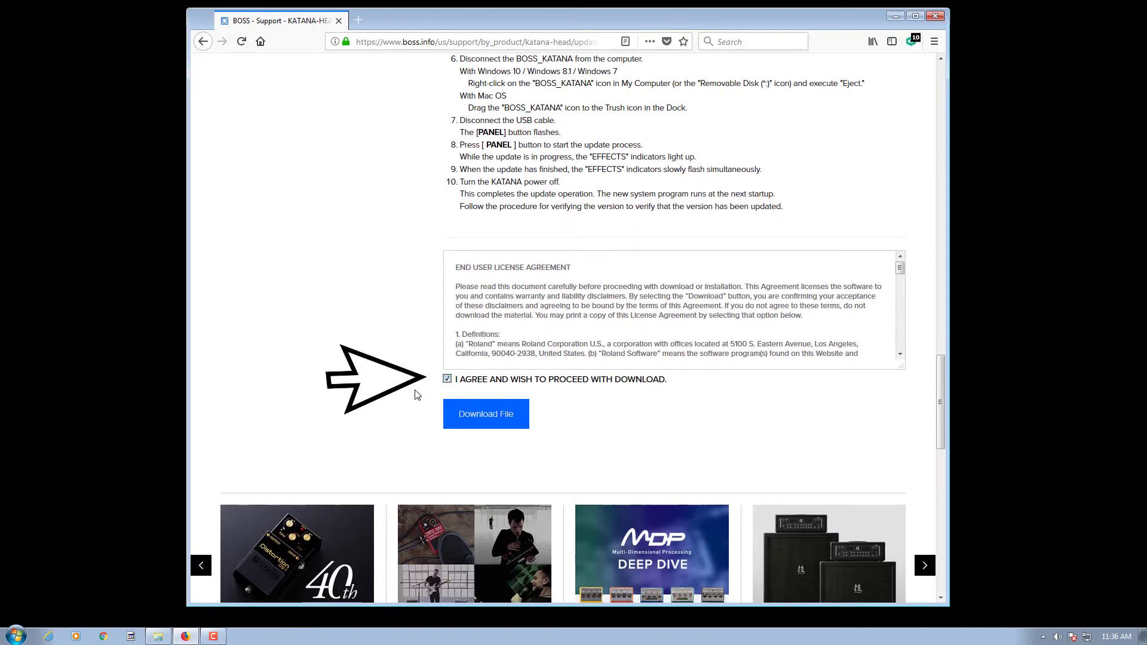
Step: Download katana_sys_v202.zip, confirming Save File
{"action": "left_click", "coordinate": [479, 416]}
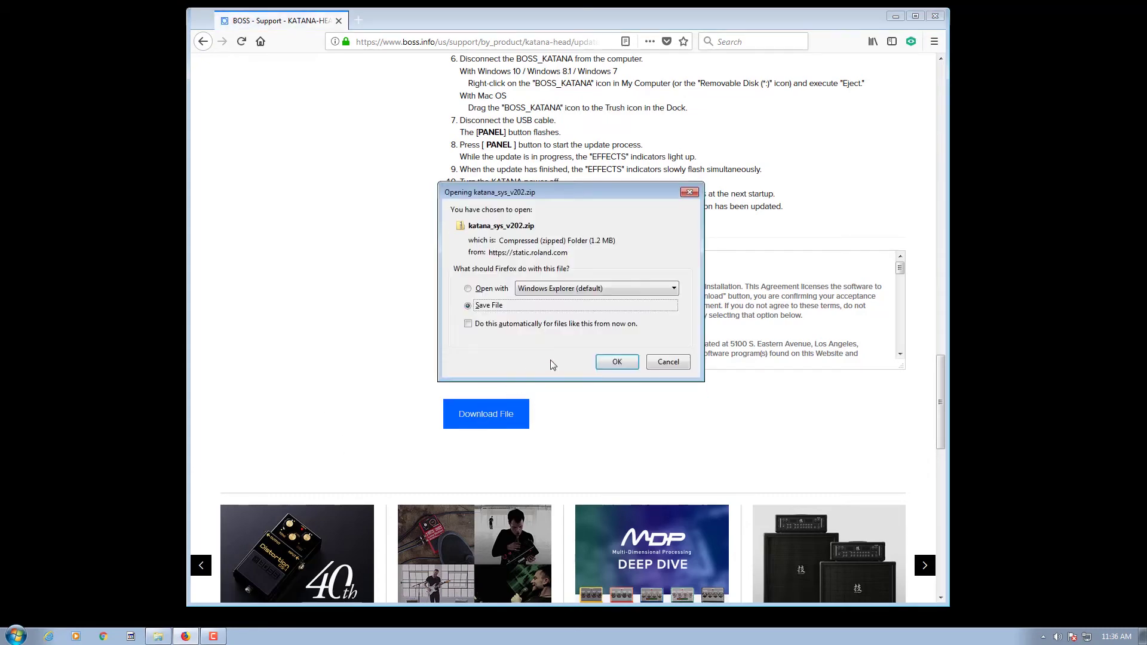
{"action": "left_click", "coordinate": [607, 364]}
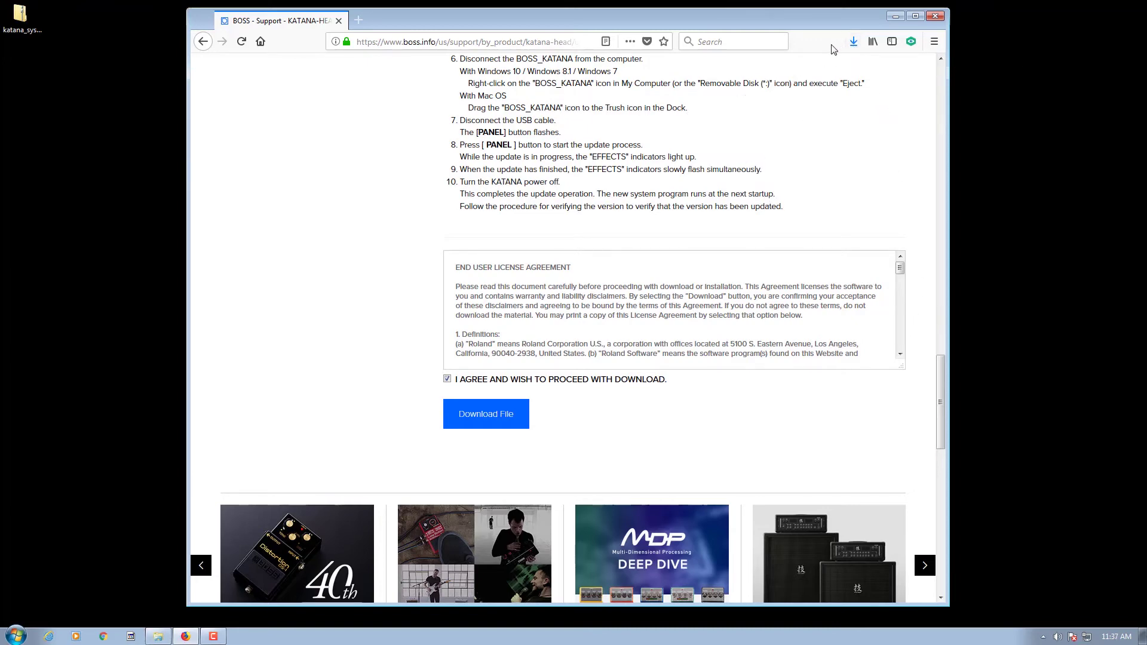
Step: From the Downloads list, copy the zip's katana_sys_v202 folder to the desktop, then show katana_sys_v202.zip's context menu
{"action": "left_click", "coordinate": [852, 44]}
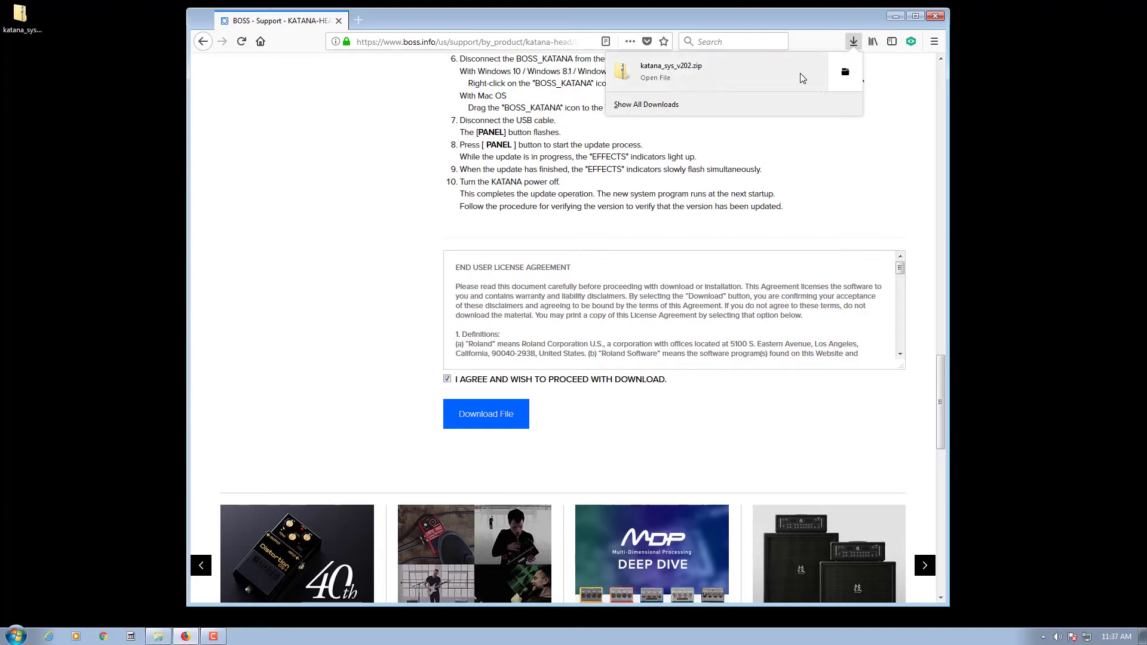
{"action": "left_click", "coordinate": [751, 80]}
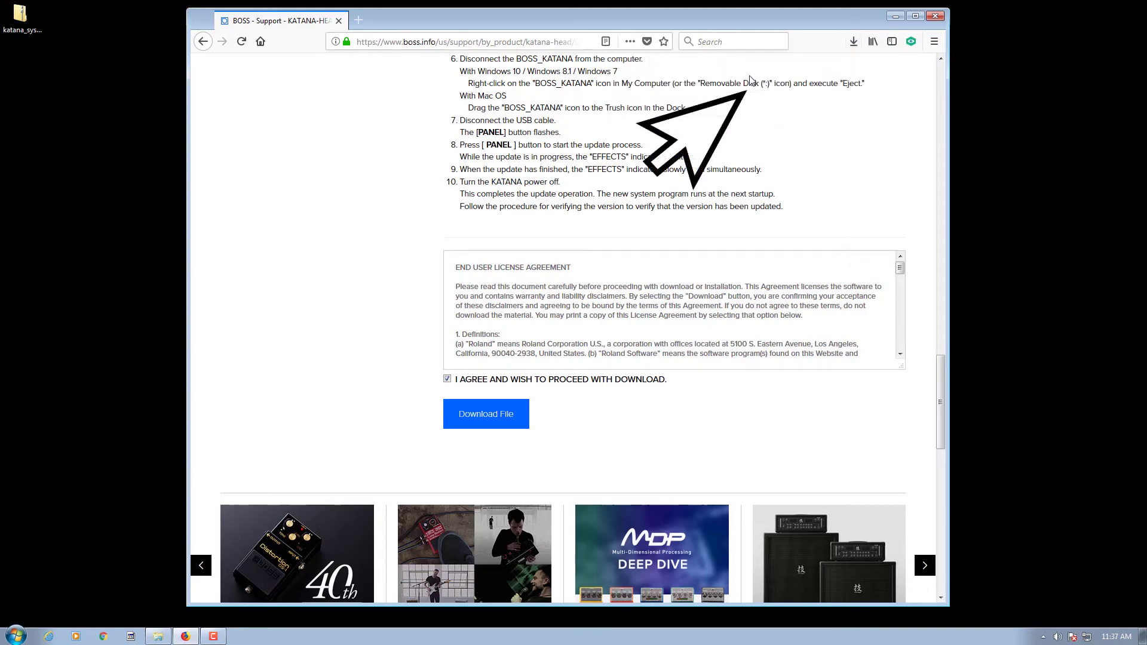
{"action": "left_click_drag", "start_coordinate": [614, 202], "coordinate": [738, 221]}
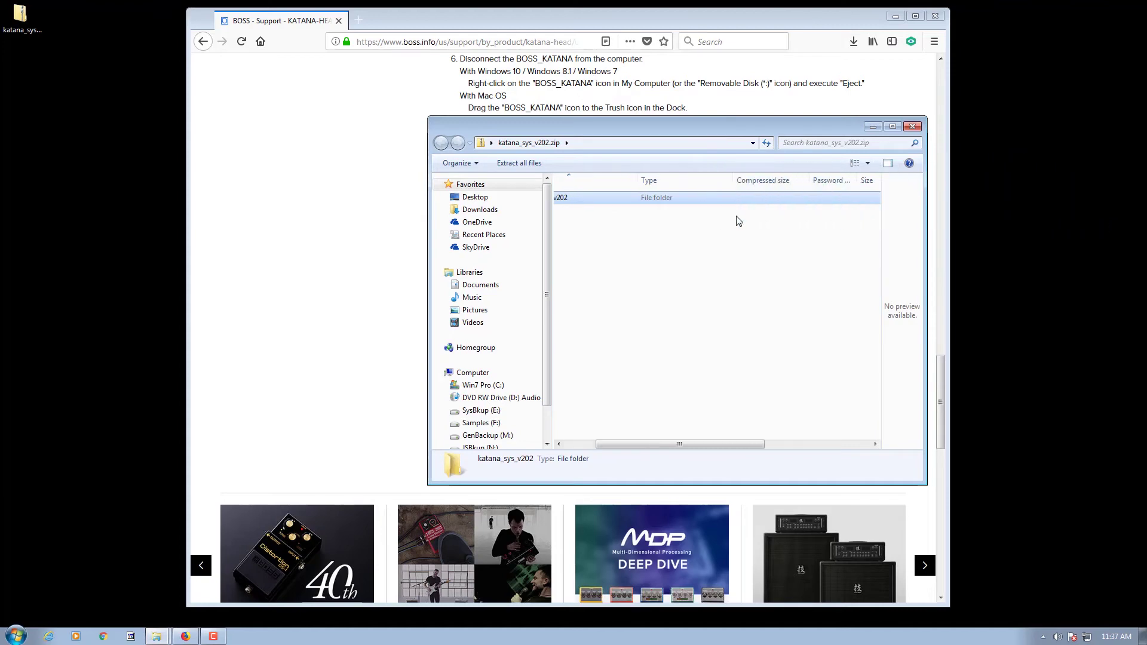
{"action": "left_click", "coordinate": [912, 126]}
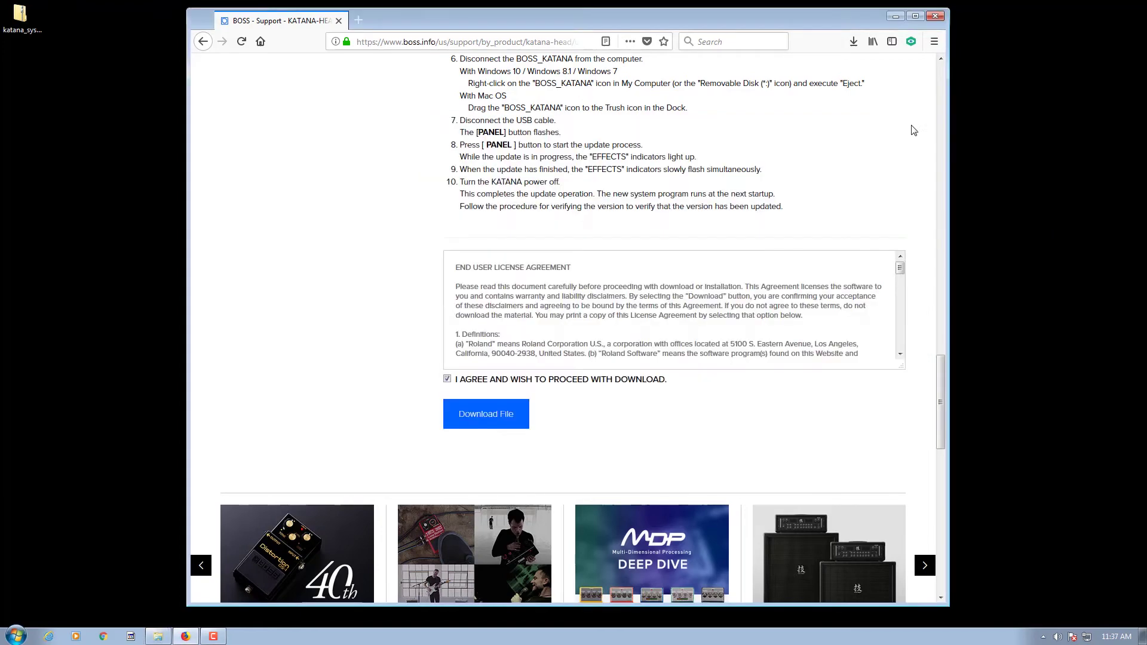
{"action": "left_click", "coordinate": [855, 42]}
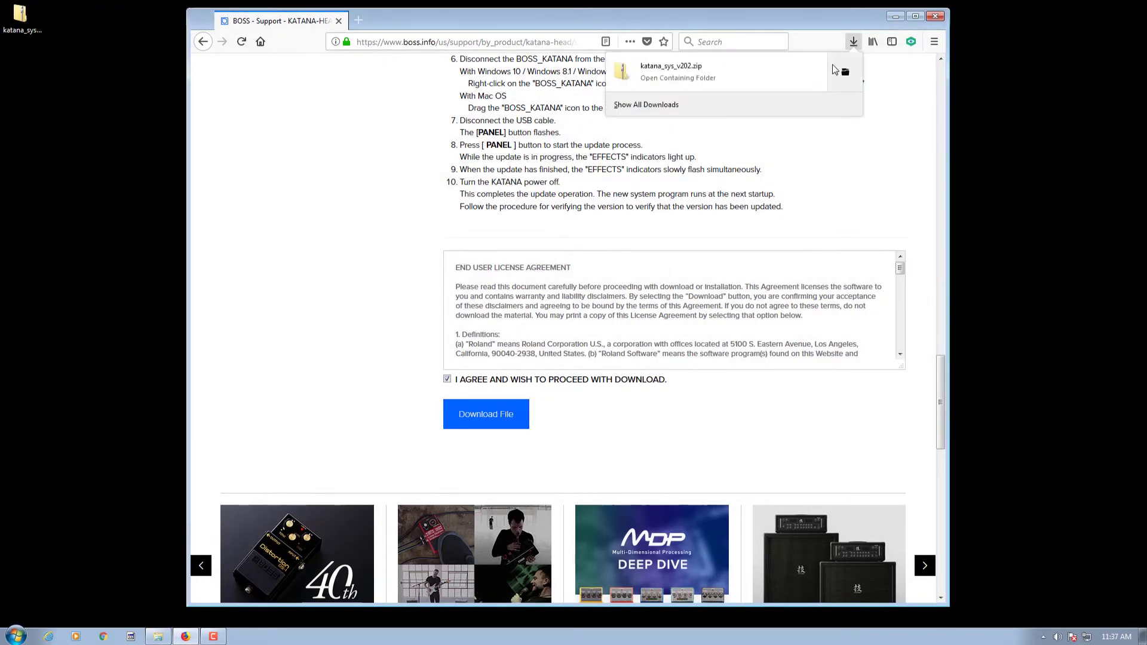
{"action": "right_click", "coordinate": [718, 79]}
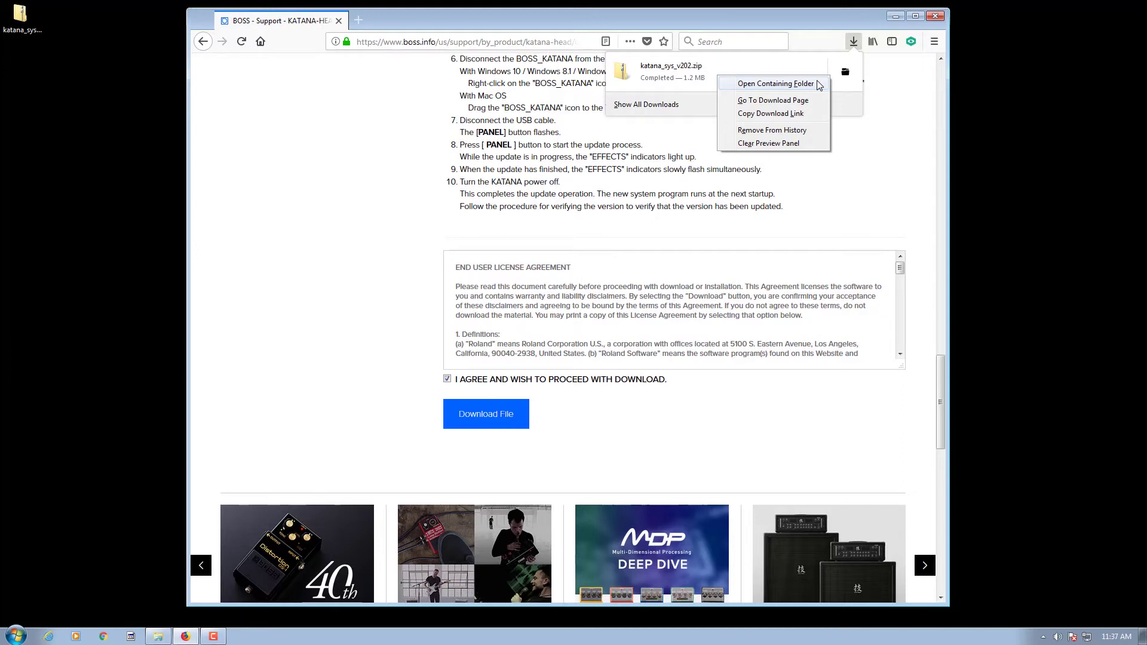
Step: Open the zip's containing folder, drag katana_sys_v202 to the desktop, and close the zip window and Firefox
{"action": "left_click", "coordinate": [776, 84]}
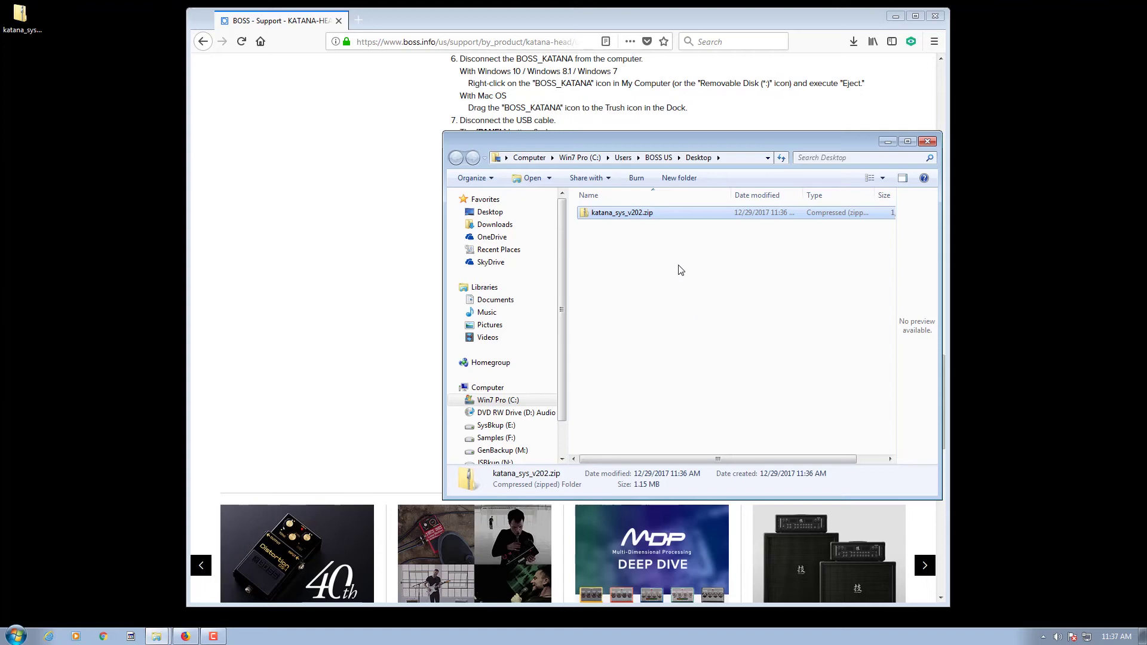
{"action": "double_click", "coordinate": [640, 213]}
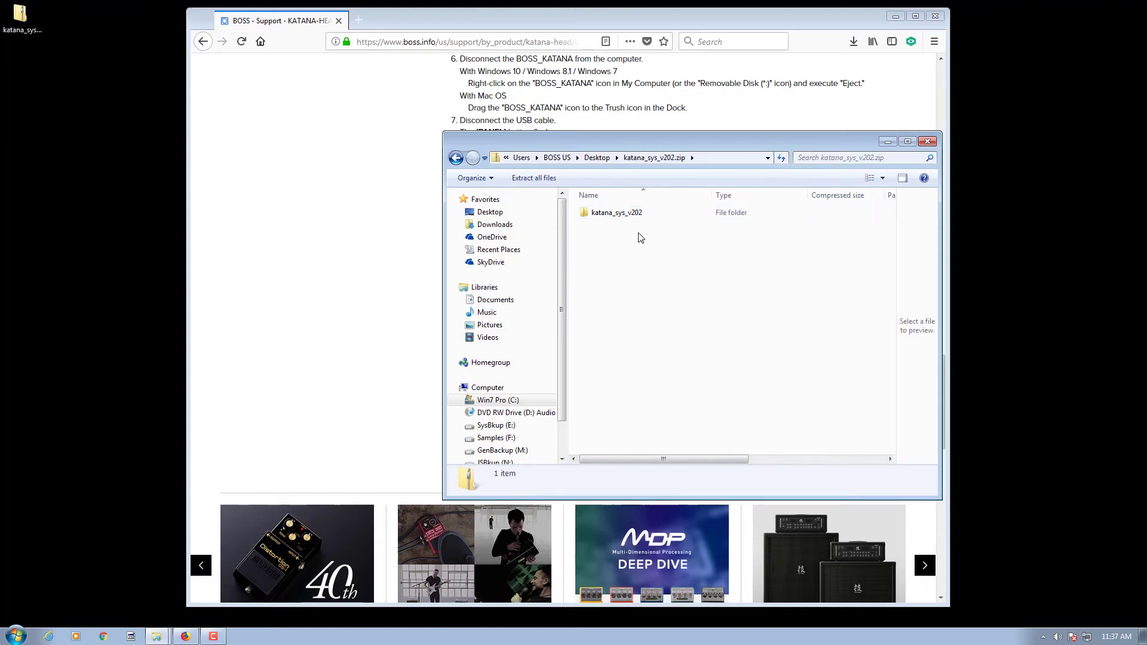
{"action": "mouse_move", "coordinate": [622, 218]}
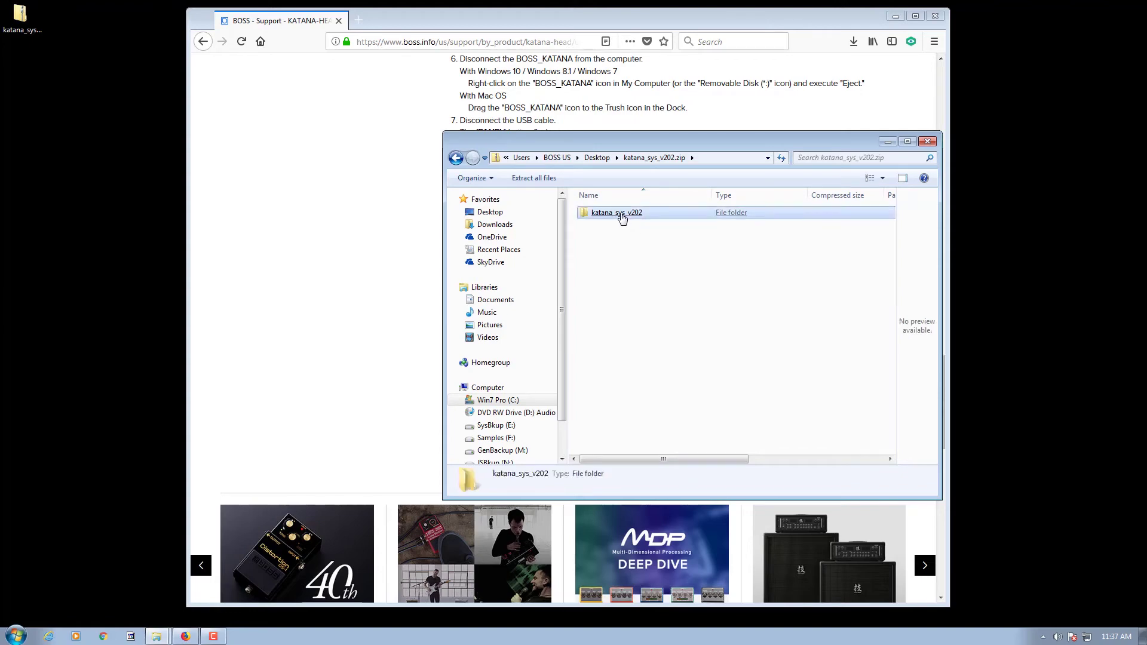
{"action": "left_click_drag", "start_coordinate": [622, 217], "coordinate": [38, 118]}
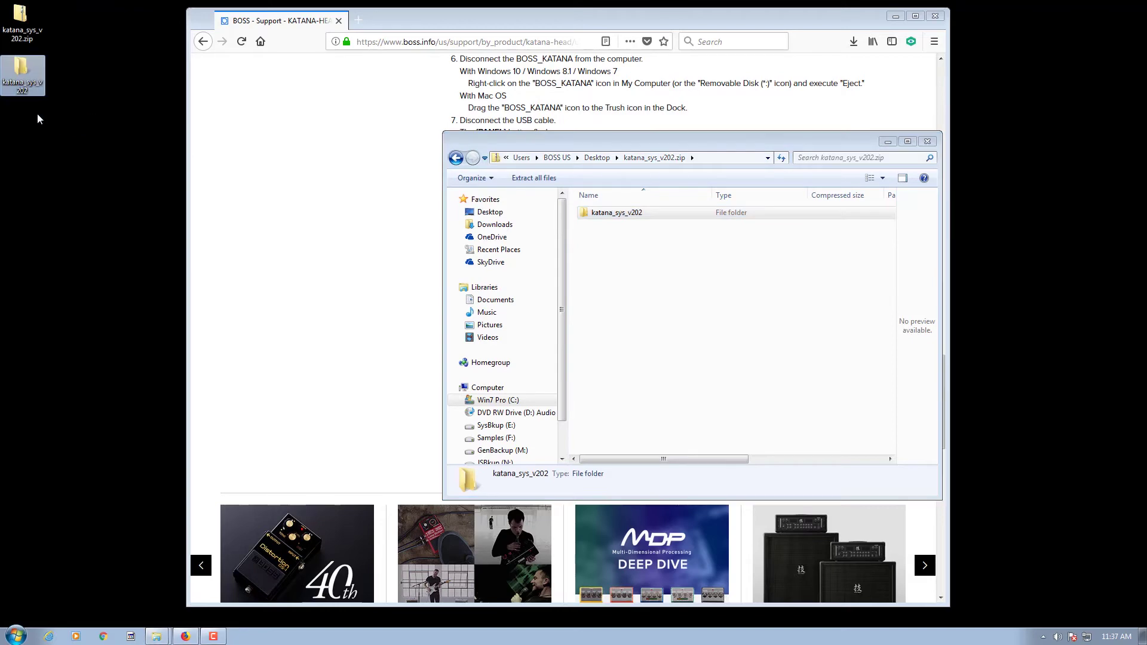
{"action": "left_click", "coordinate": [932, 142]}
{"action": "left_click", "coordinate": [936, 16]}
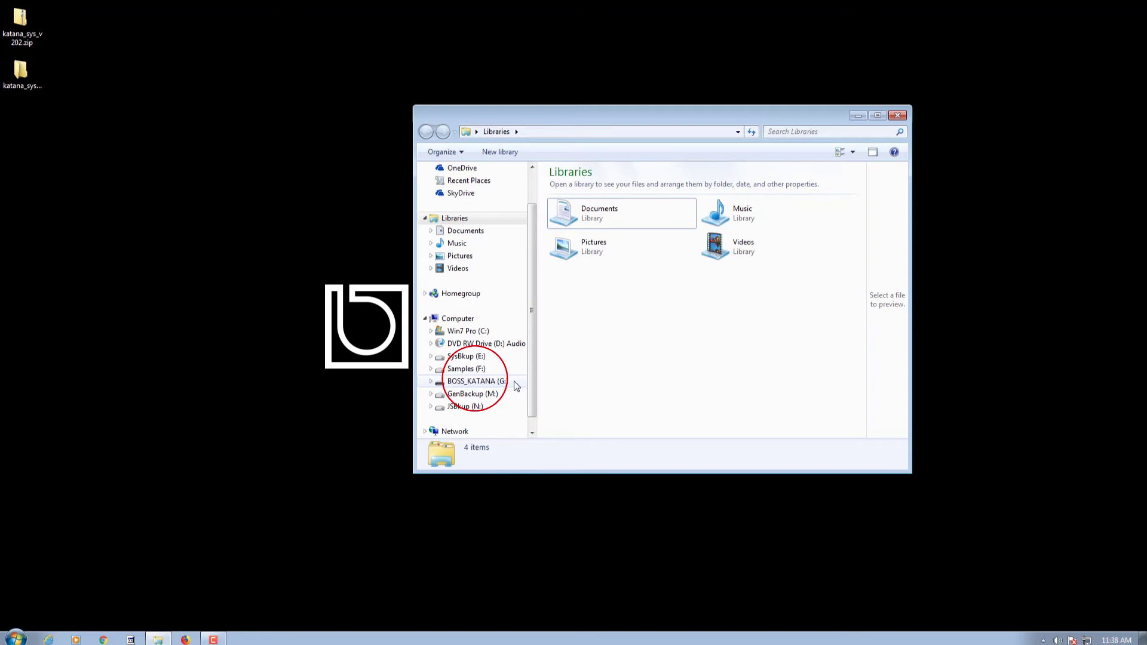
Step: Open the katana_sys_v202 desktop folder and arrange it left of the Libraries window
{"action": "left_click", "coordinate": [22, 74]}
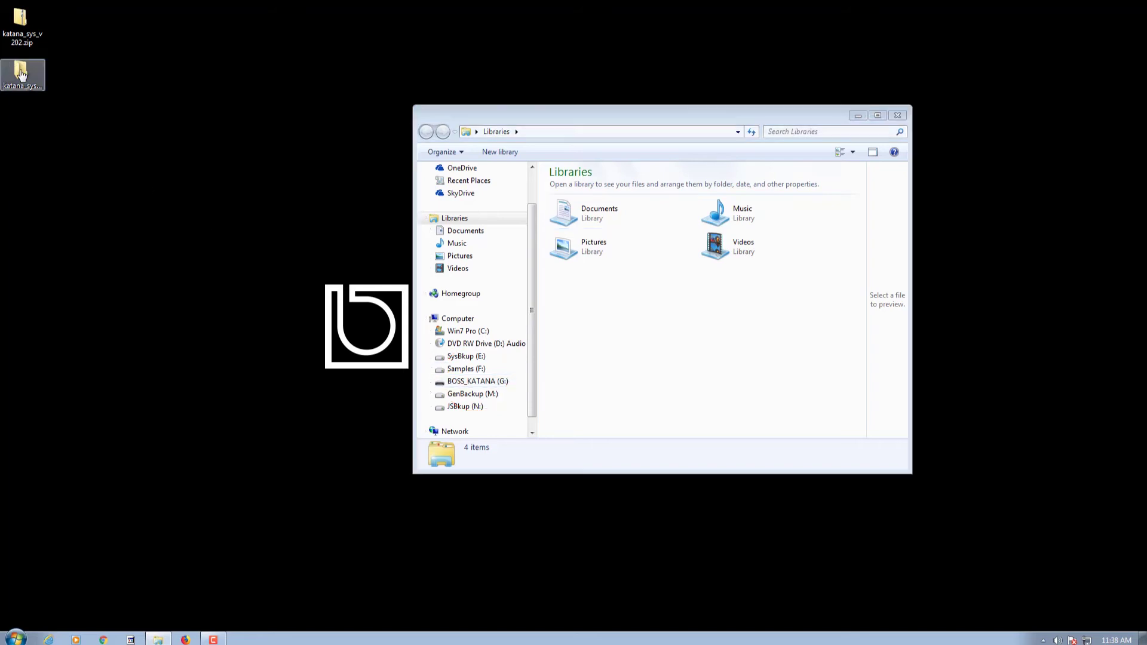
{"action": "double_click", "coordinate": [21, 74]}
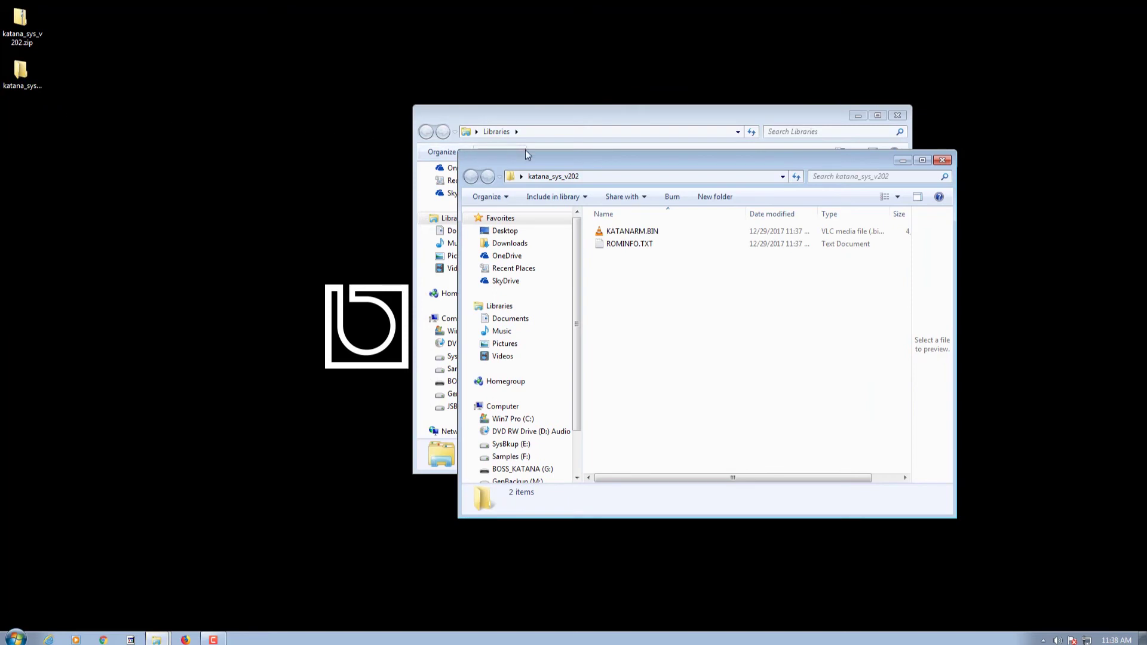
{"action": "left_click_drag", "start_coordinate": [537, 157], "coordinate": [88, 179]}
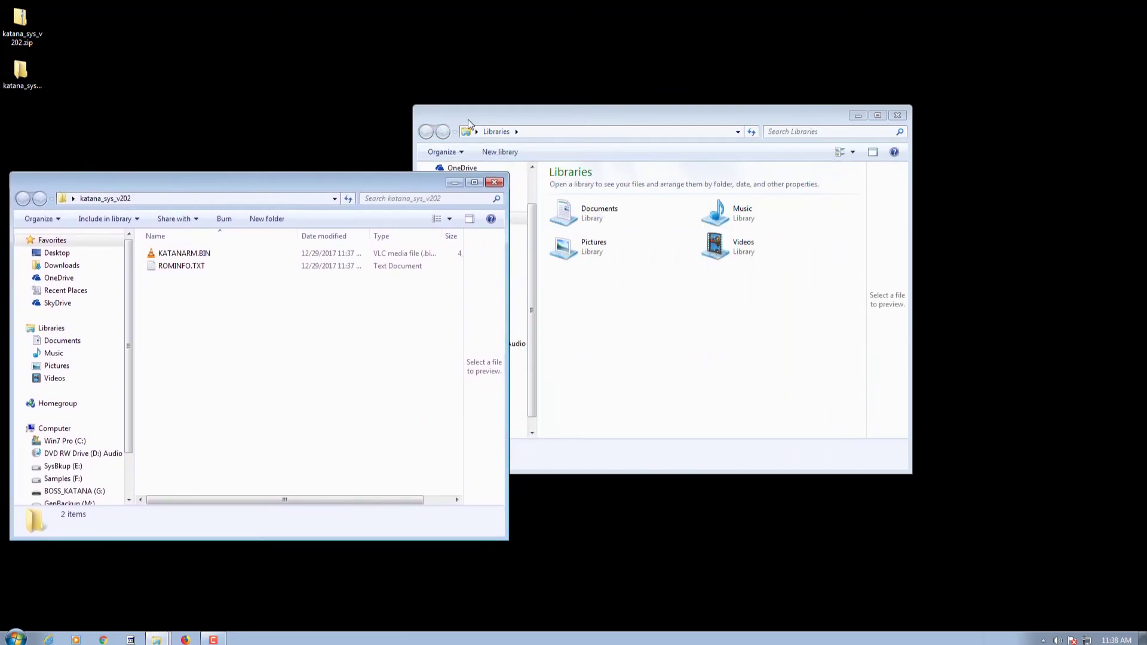
{"action": "left_click_drag", "start_coordinate": [528, 117], "coordinate": [656, 129]}
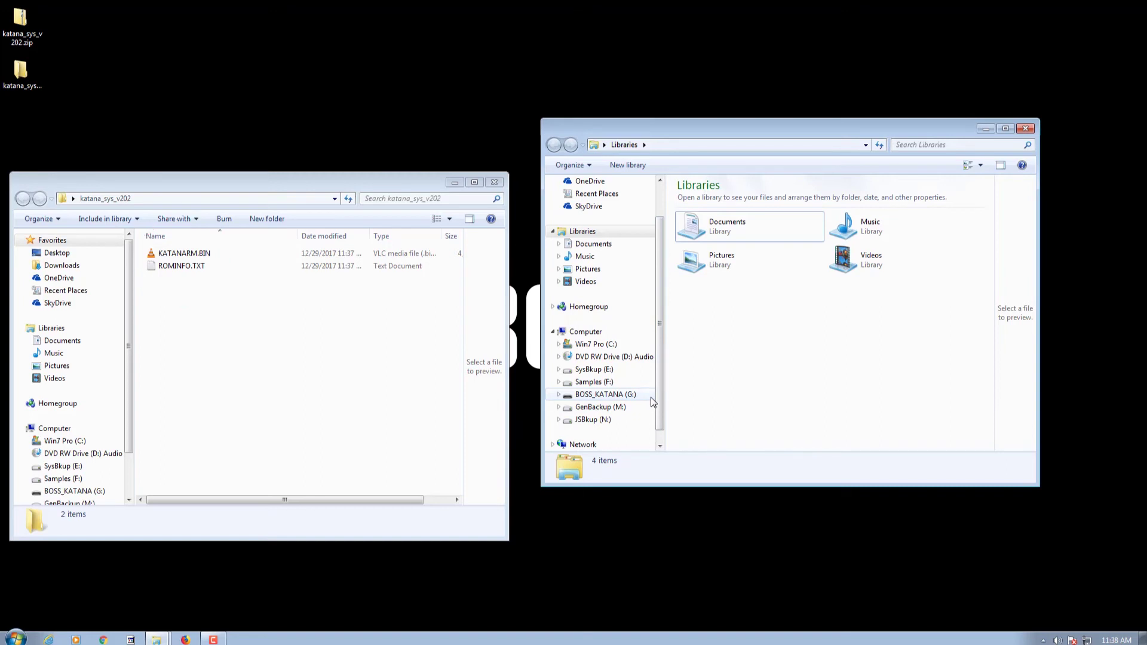
Step: Open BOSS_KATANA (G:) in the right window and select KATANARM.BIN and ROMINFO.TXT in the left
{"action": "left_click", "coordinate": [606, 395]}
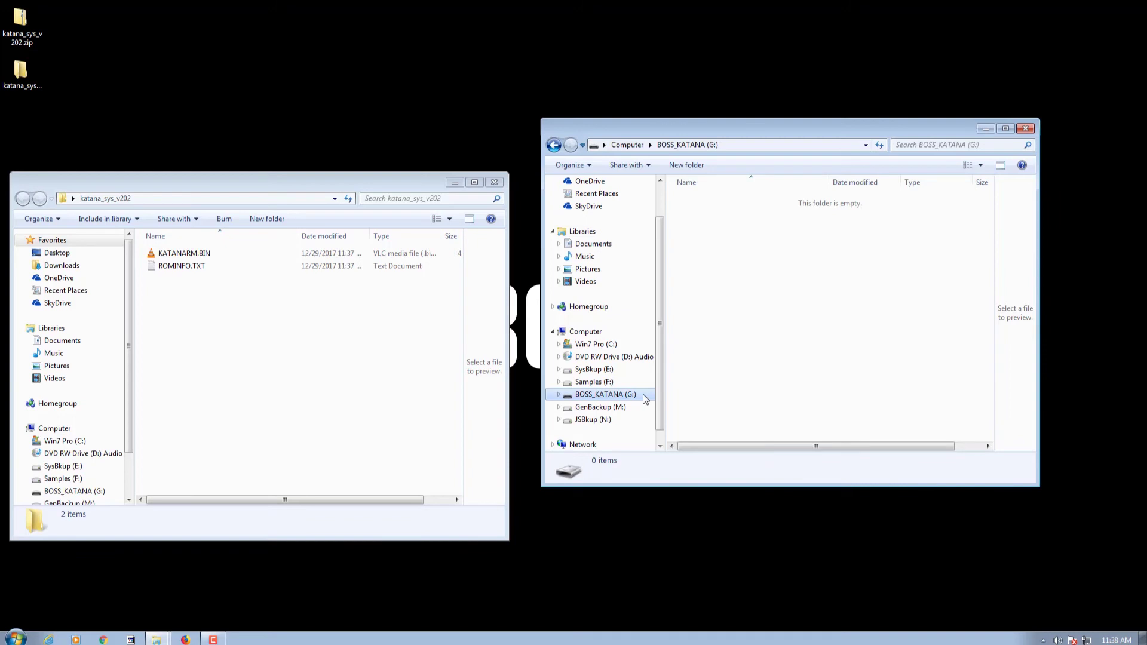
{"action": "left_click_drag", "start_coordinate": [182, 306], "coordinate": [303, 330]}
{"action": "left_click", "coordinate": [237, 352]}
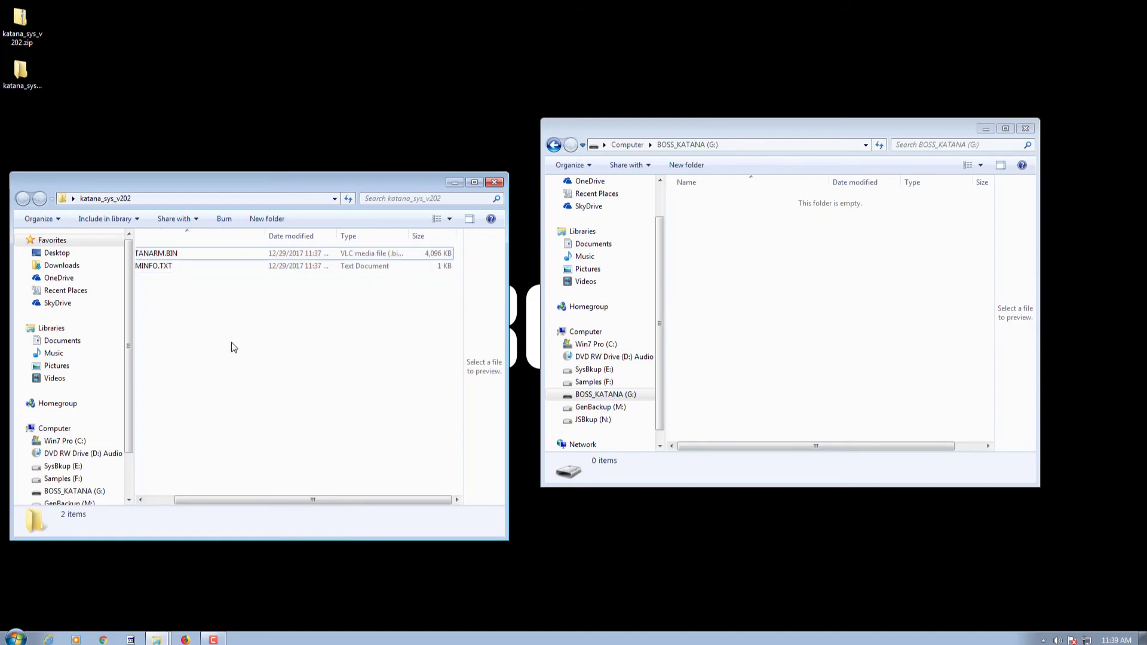
{"action": "left_click_drag", "start_coordinate": [10, 85], "coordinate": [210, 84]}
{"action": "left_click_drag", "start_coordinate": [24, 76], "coordinate": [27, 79]}
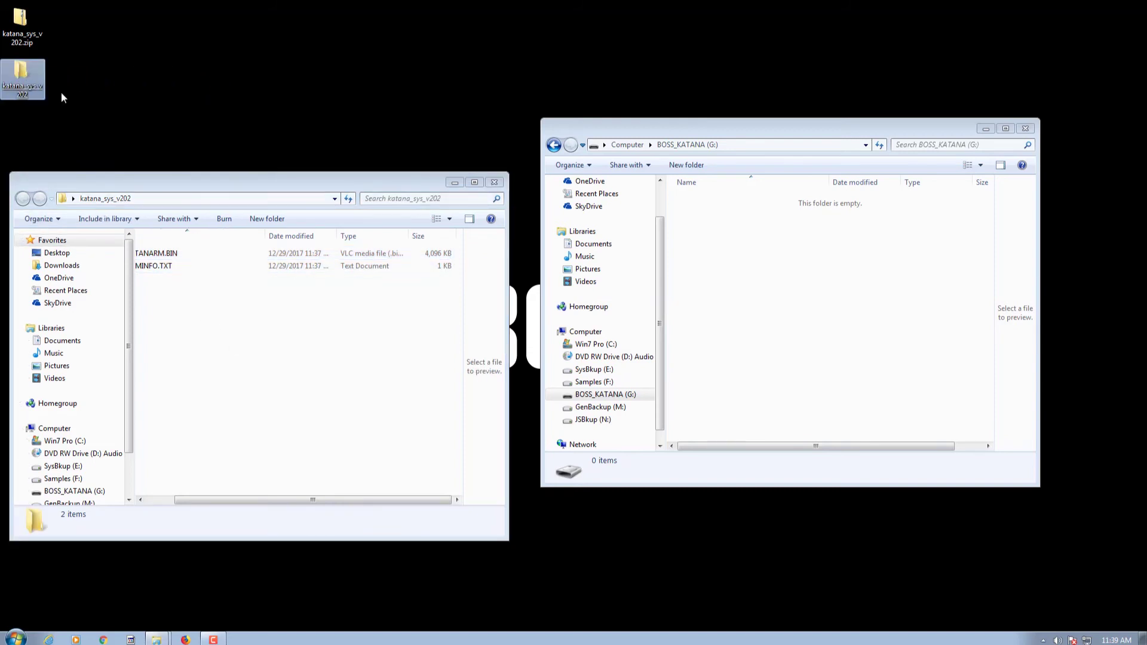
{"action": "left_click_drag", "start_coordinate": [185, 300], "coordinate": [146, 248]}
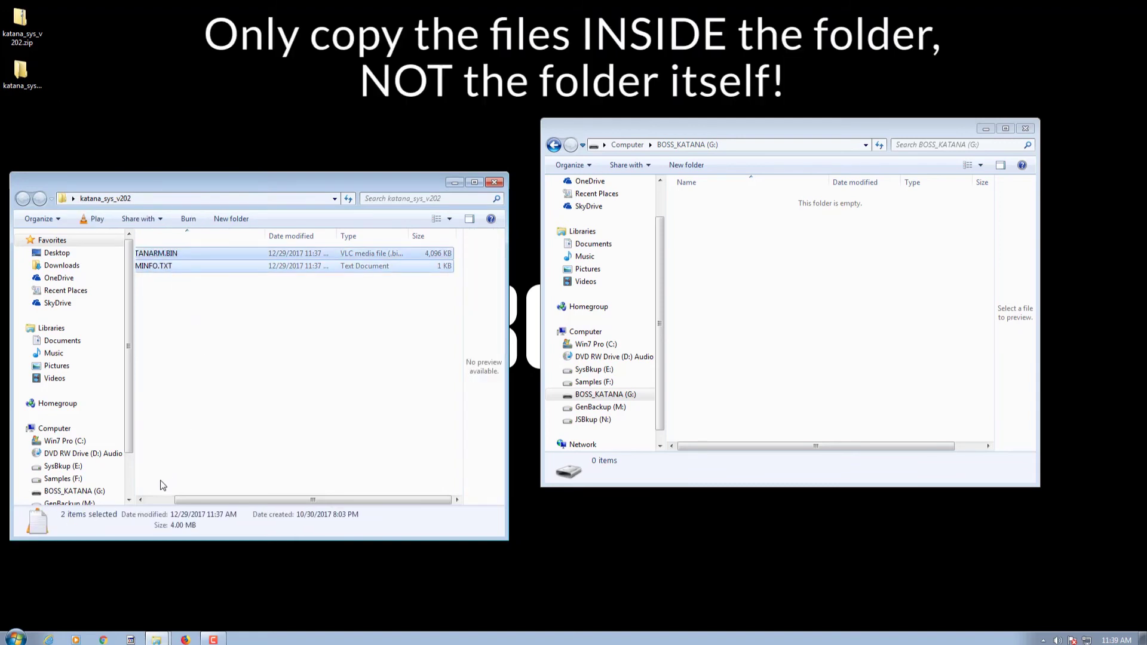
{"action": "left_click", "coordinate": [159, 498]}
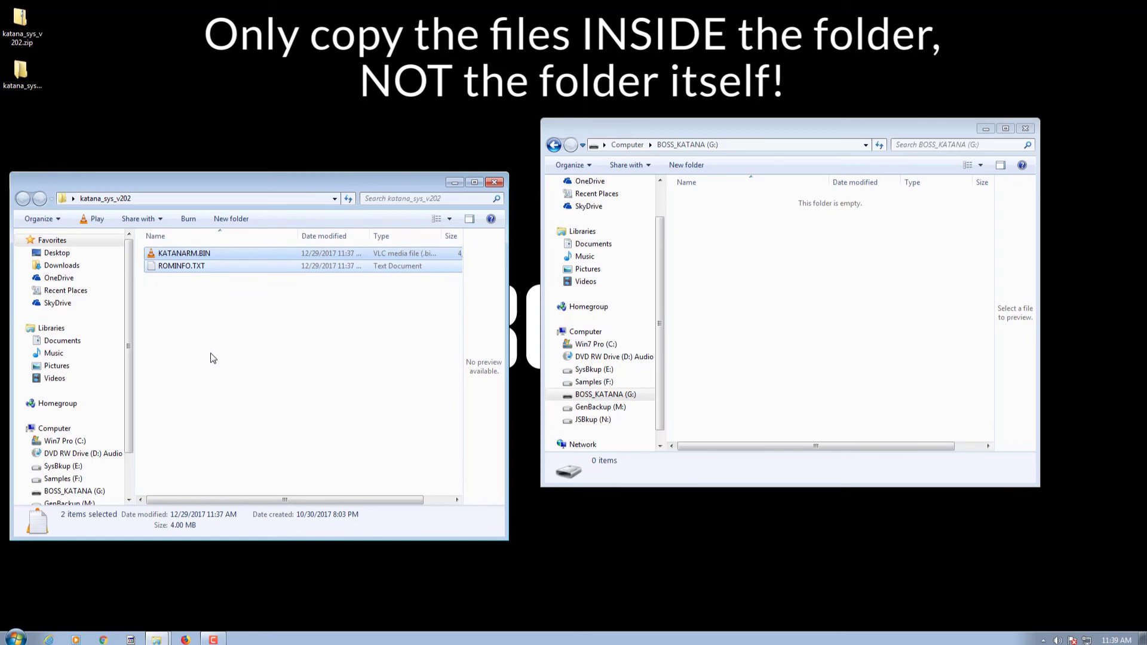
Step: Drag KATANARM.BIN and ROMINFO.TXT into the BOSS_KATANA (G:) window, giving 2 items at 4.00 MB
{"action": "left_click_drag", "start_coordinate": [179, 266], "coordinate": [767, 280]}
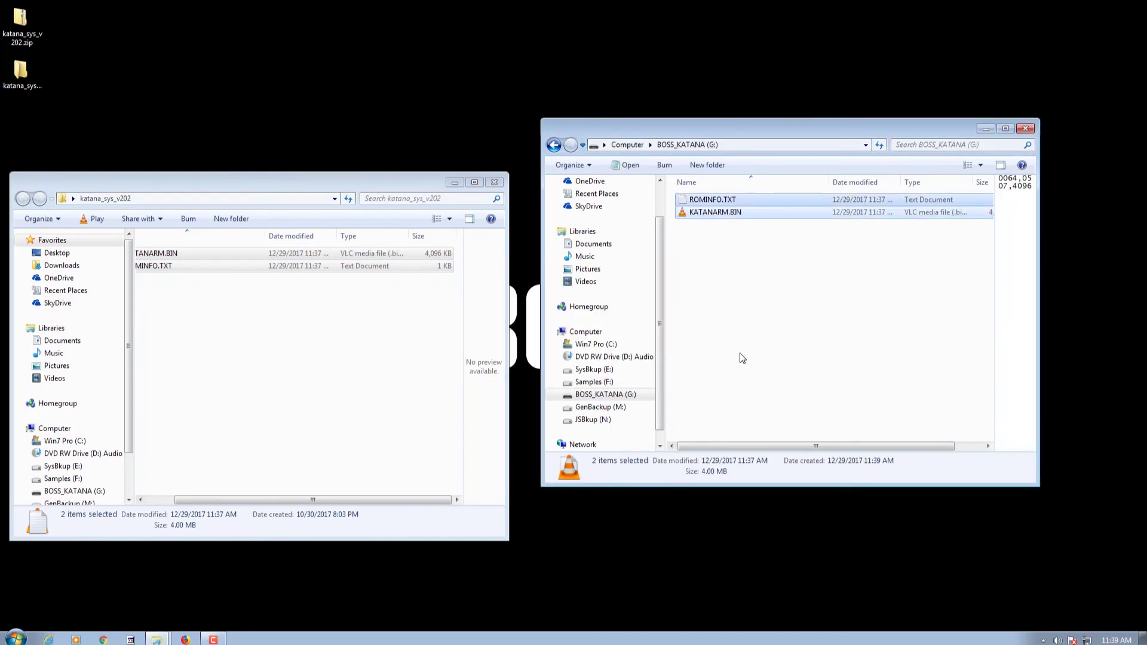
{"action": "left_click", "coordinate": [639, 397]}
Step: Bring up the context menu of BOSS_KATANA (G:) in the navigation pane to reach Eject
{"action": "right_click", "coordinate": [639, 397]}
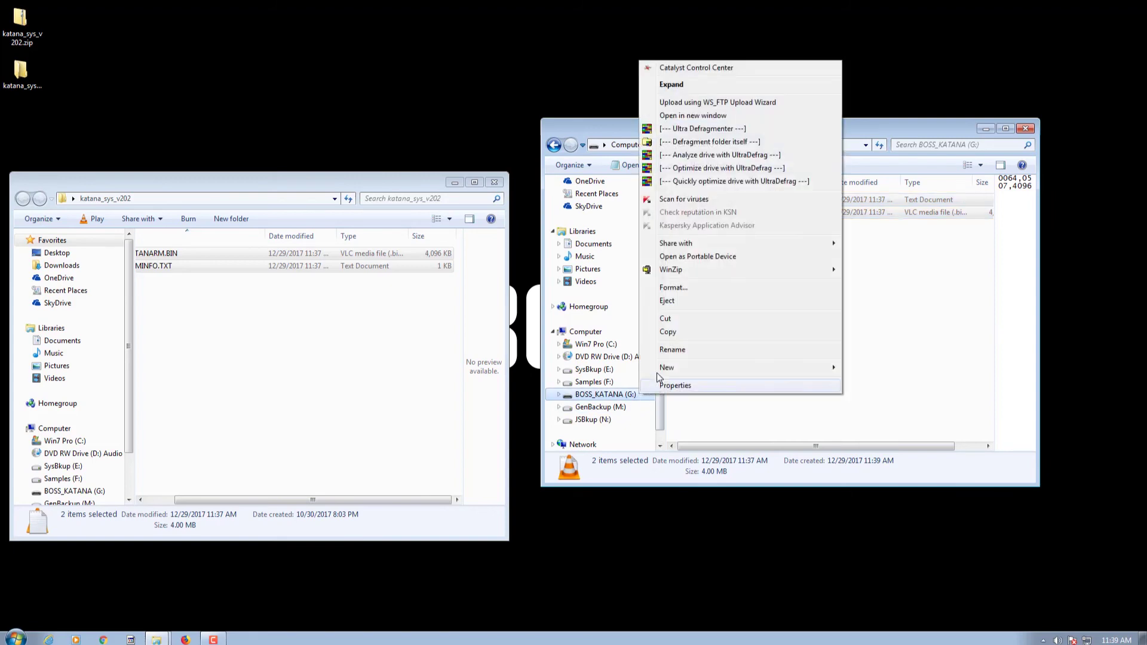